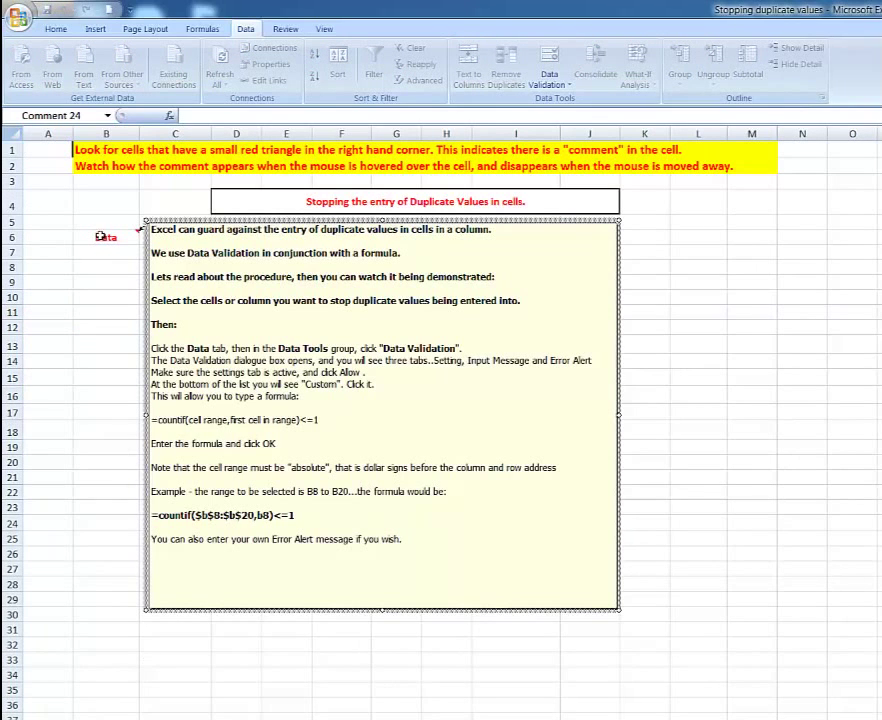
Read the comment attached to the Data heading in cell B6
left_click(104, 290)
left_click(104, 237)
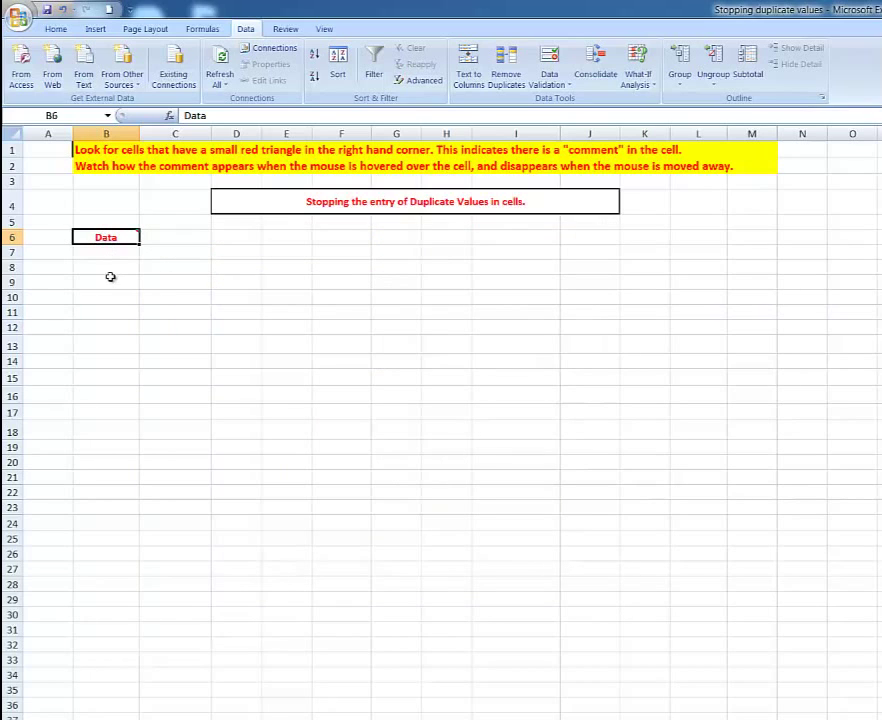
mouse_move(105, 237)
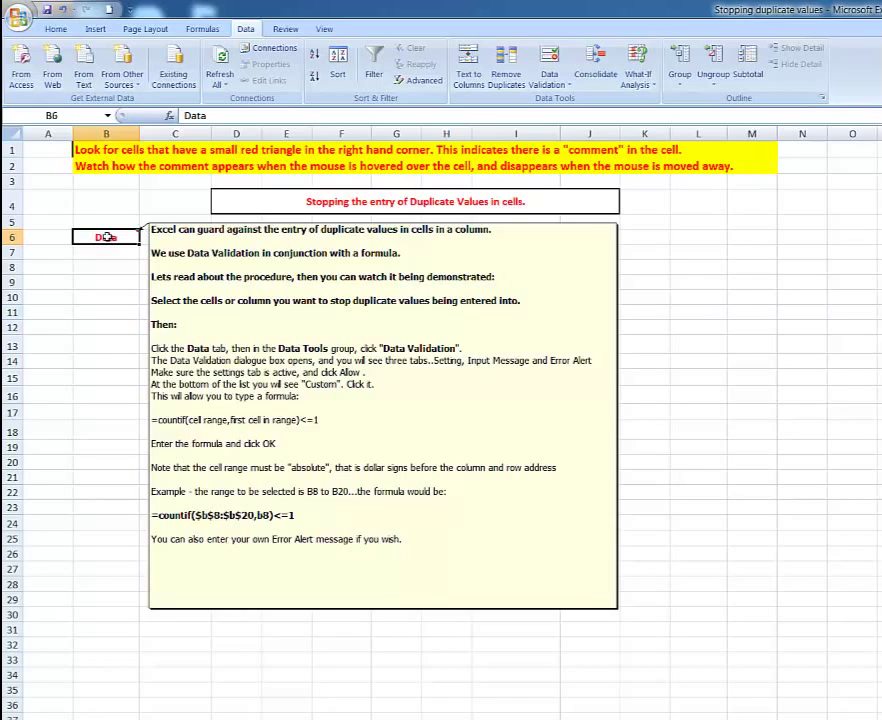
Start a data validation rule for cells B8:B20 with Custom as the allowed criterion
left_click_drag(101, 267, 103, 456)
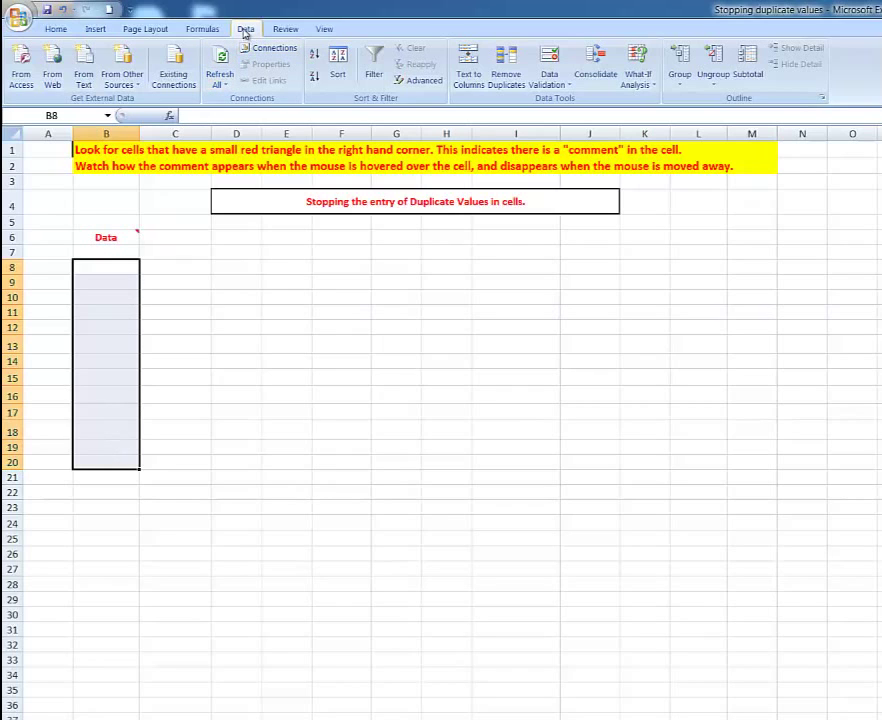
left_click(548, 57)
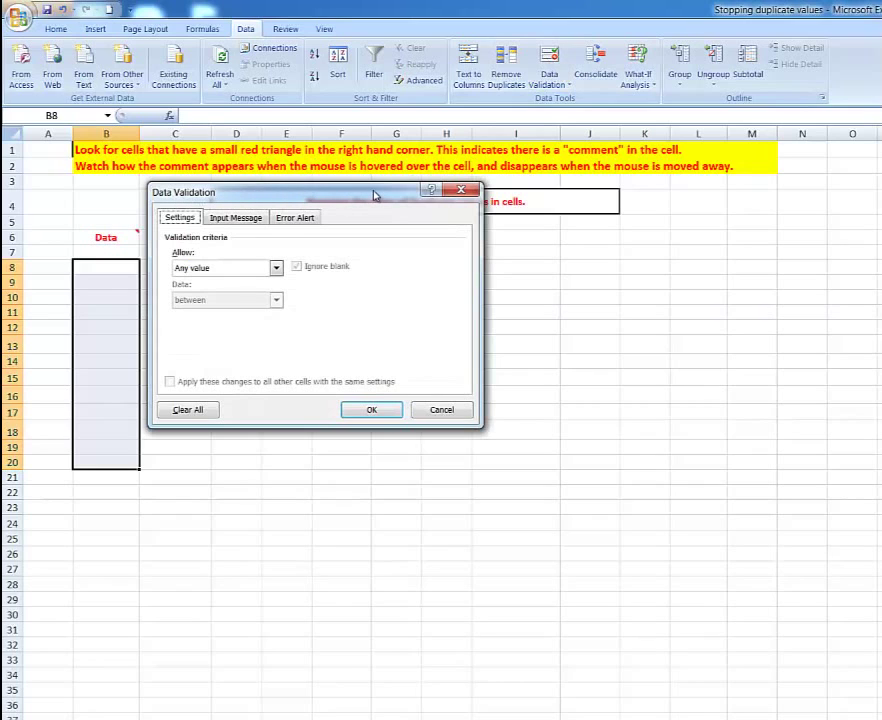
left_click(277, 269)
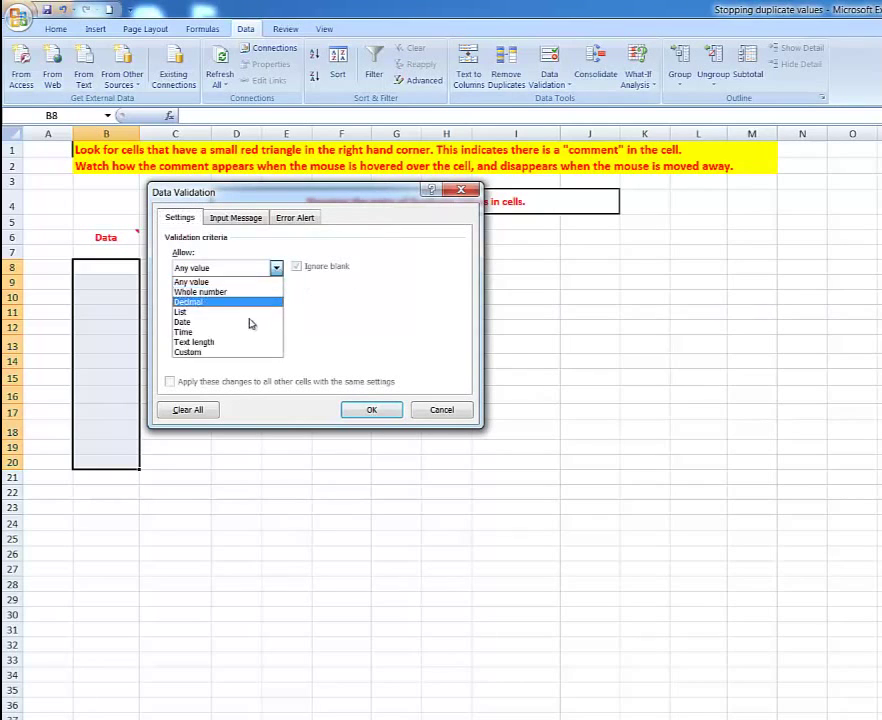
left_click(237, 354)
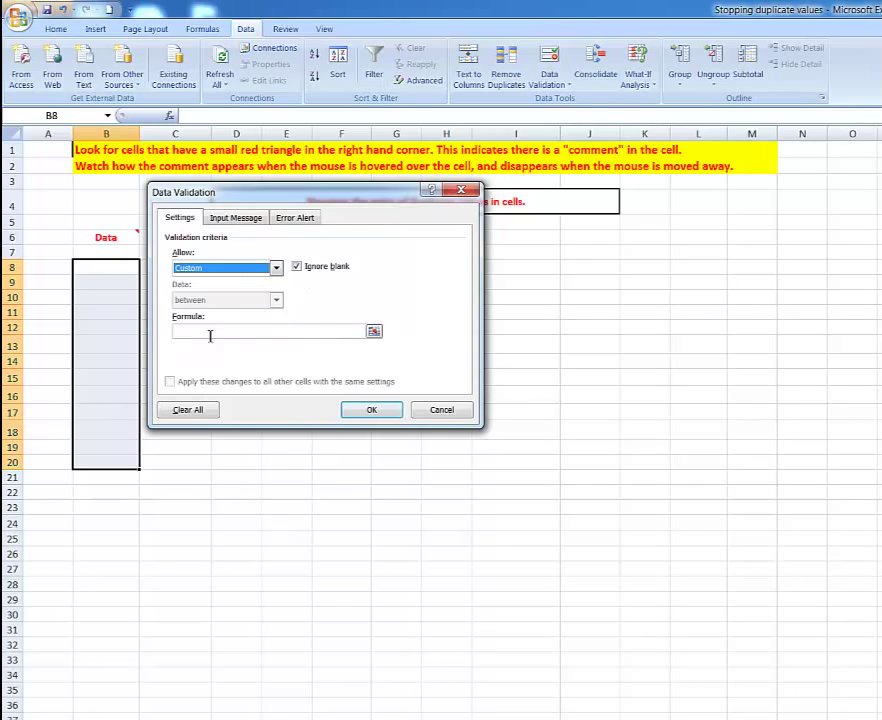
Set the custom validation formula to =countif($b$8:$b$20,b8)<=1
left_click(206, 332)
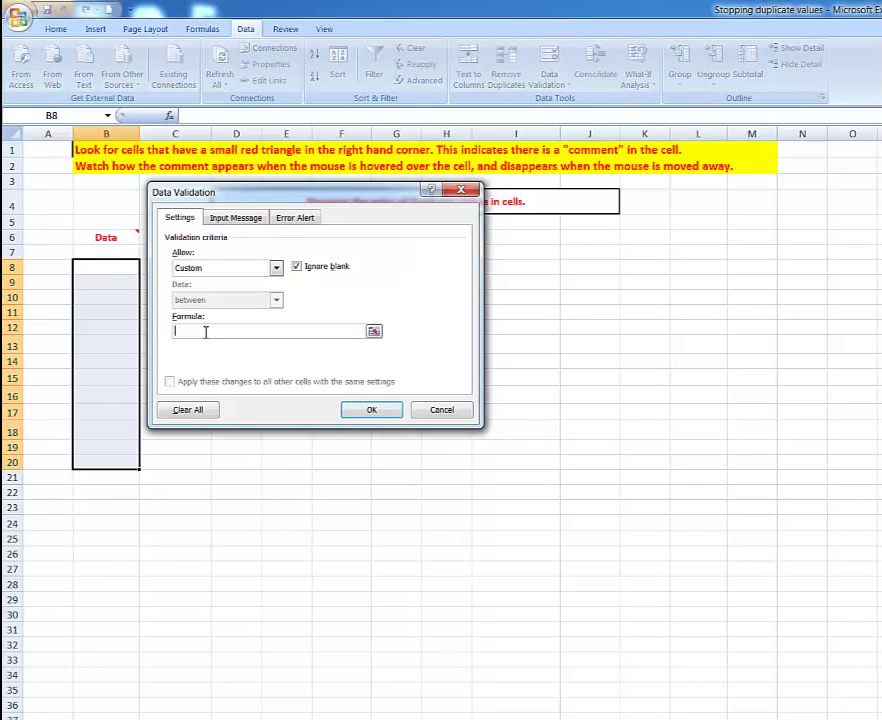
type("=cou")
type("ntif")
type("s")
type("$b$")
type("8:")
type("$b")
type("$20")
type(",")
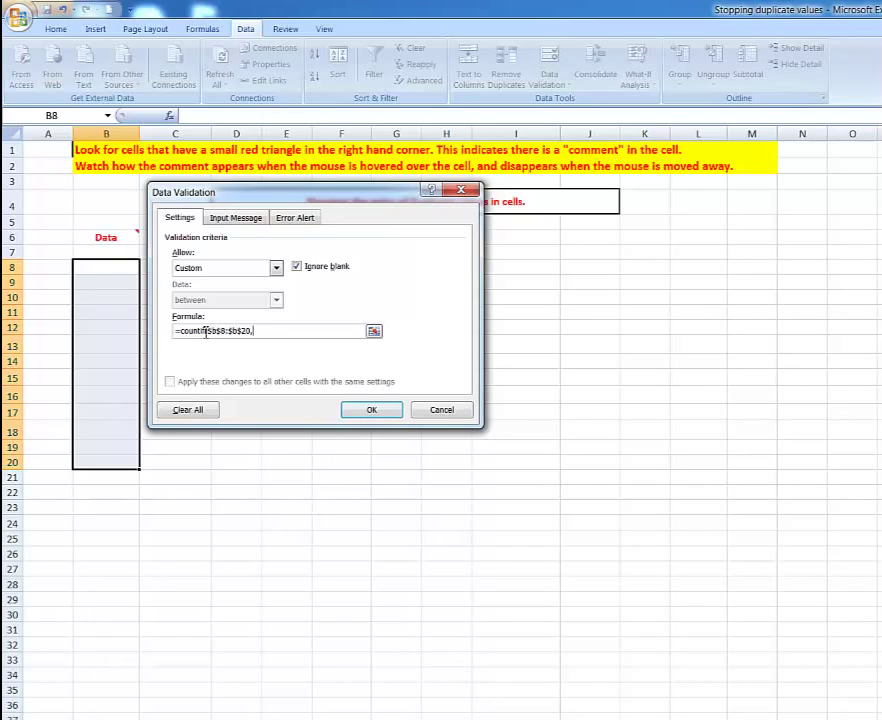
type("b8)<=1")
Set the error alert message to "Duplicate Value!!" and apply the validation rule
left_click(291, 219)
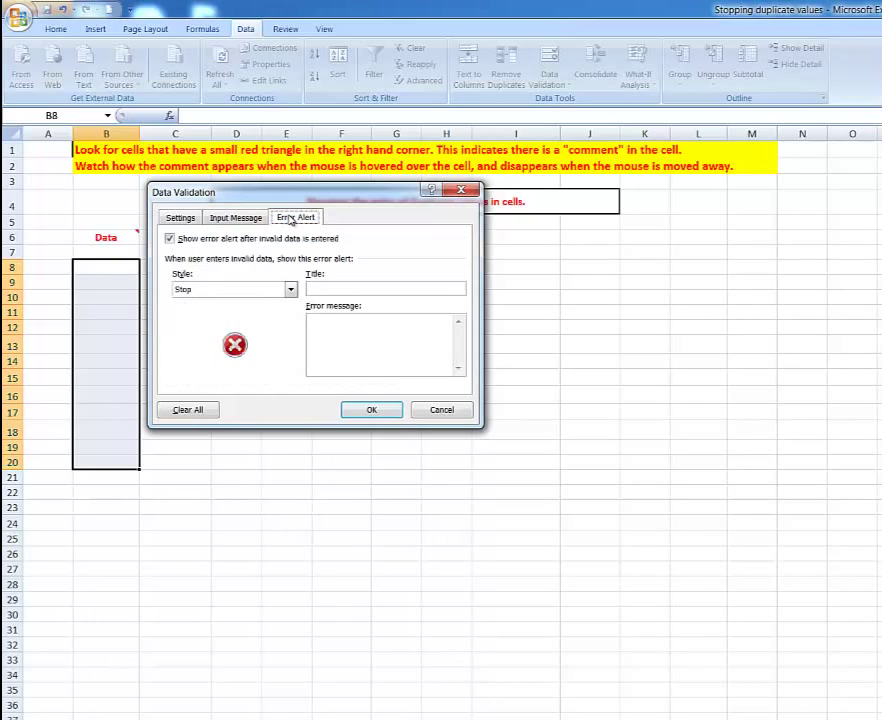
left_click(335, 322)
type("Duplicate Value!!")
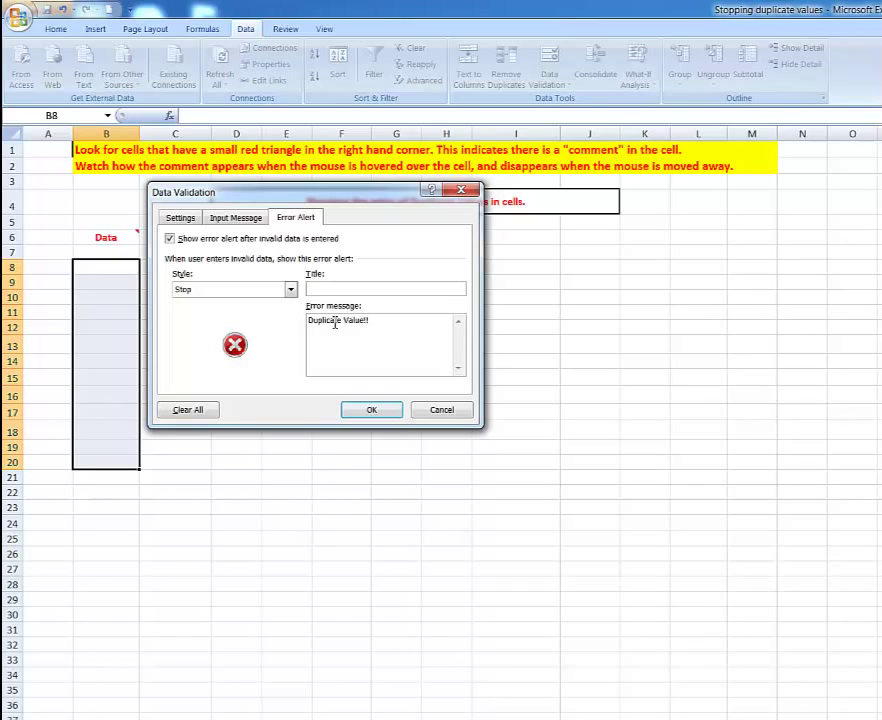
double_click(371, 412)
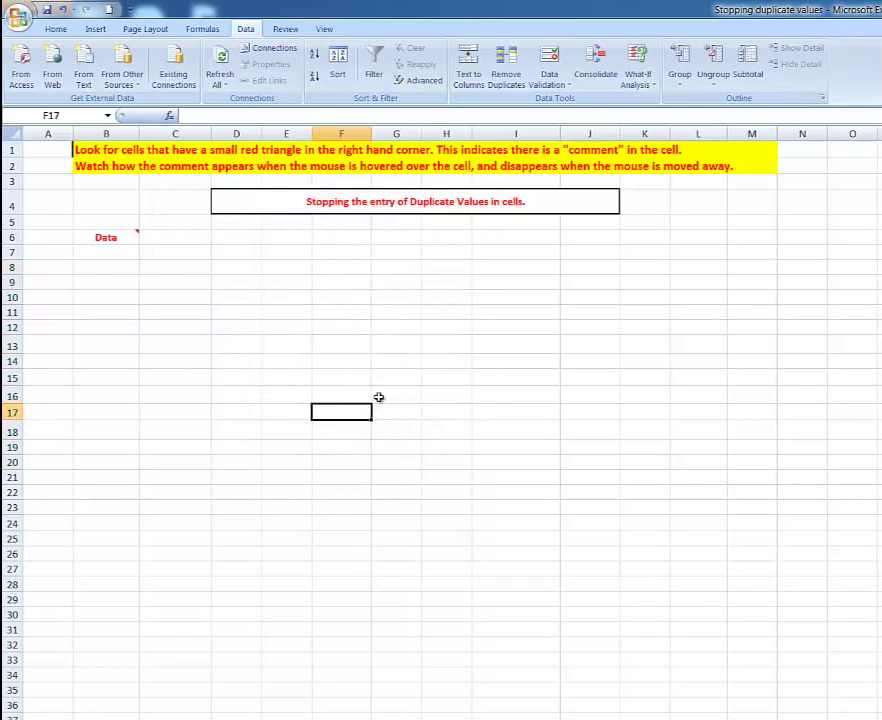
Enter cat, dog and mouse in cells B8 to B10
left_click(109, 269)
type("cat")
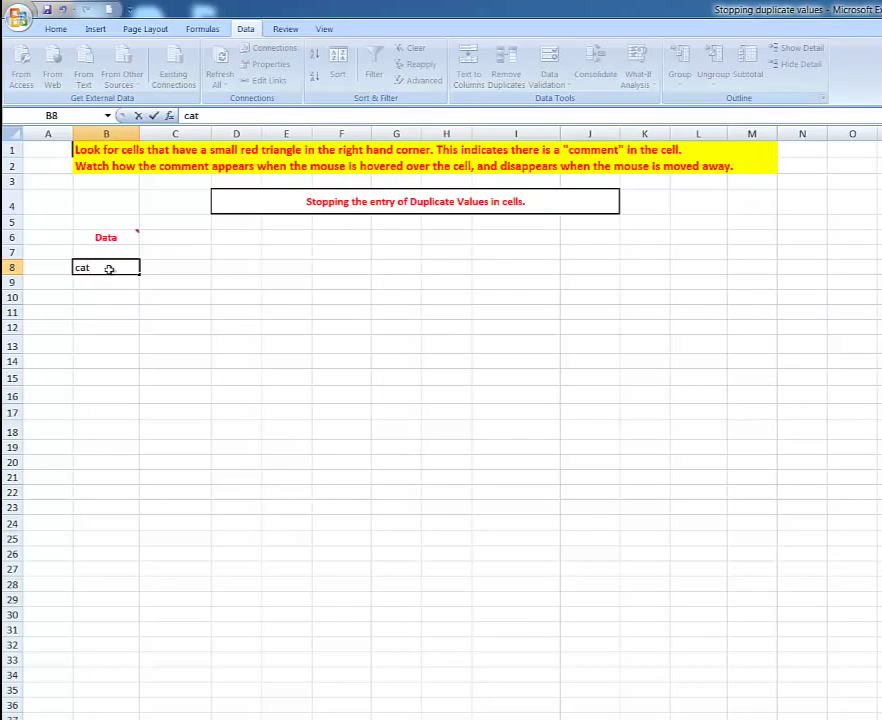
key("Return")
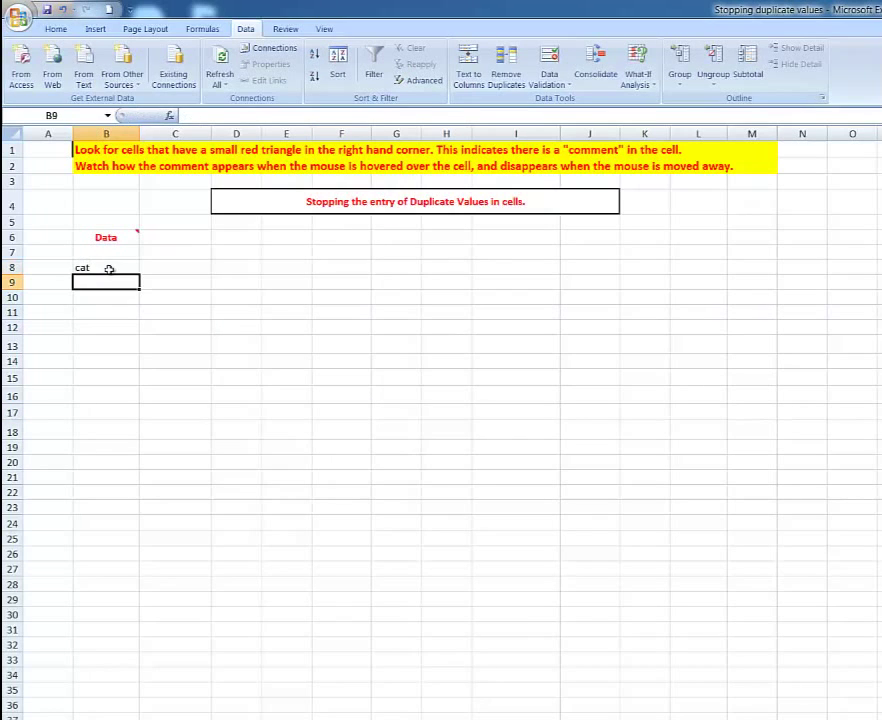
type("dog")
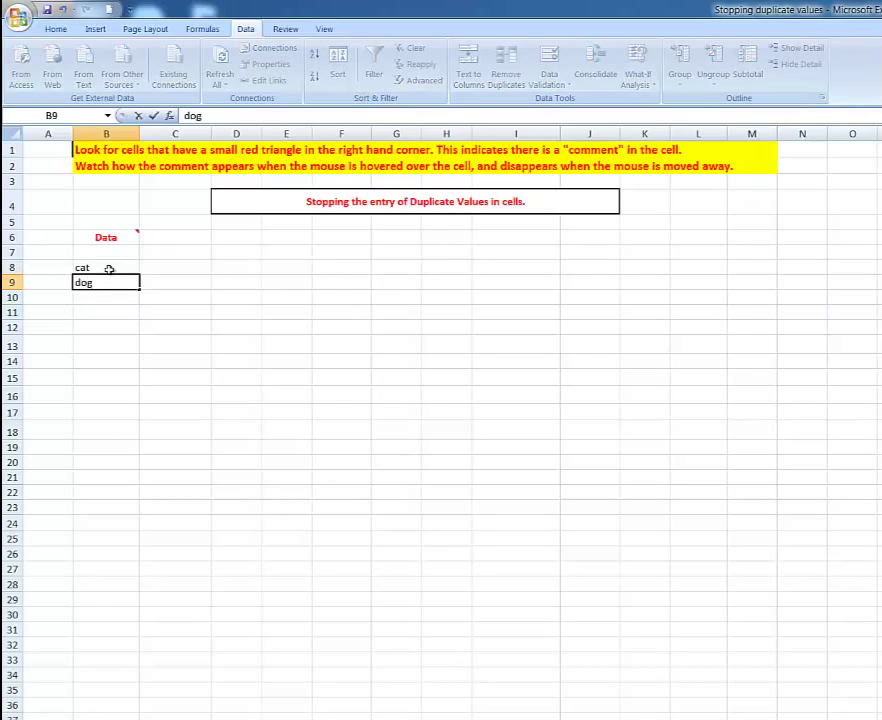
key("Return")
type("mouse")
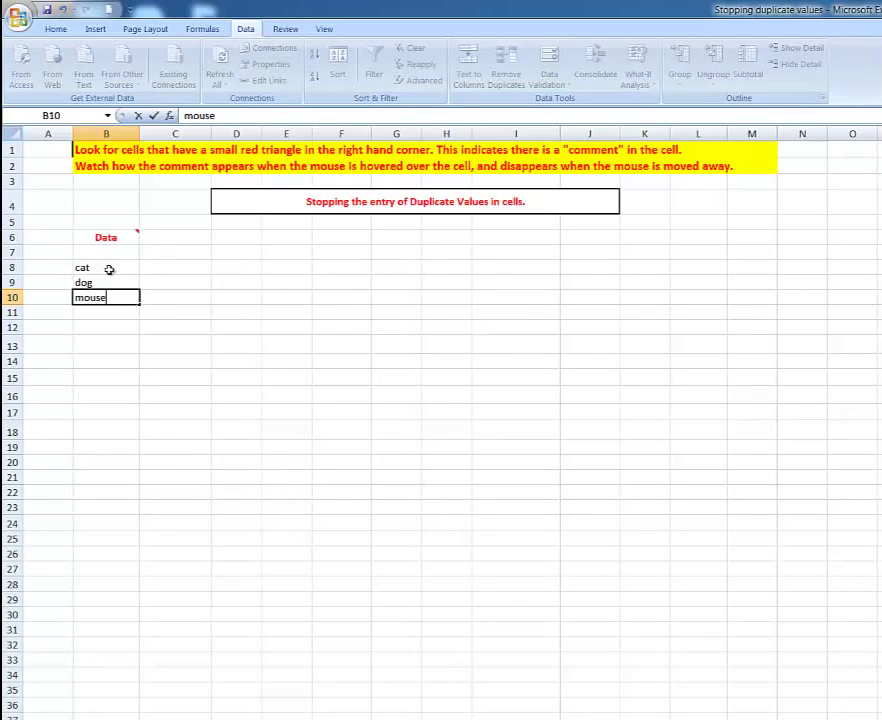
key("Return")
Try to enter a duplicate dog in cell B11 and choose to retry the entry
type("dog")
key("Return")
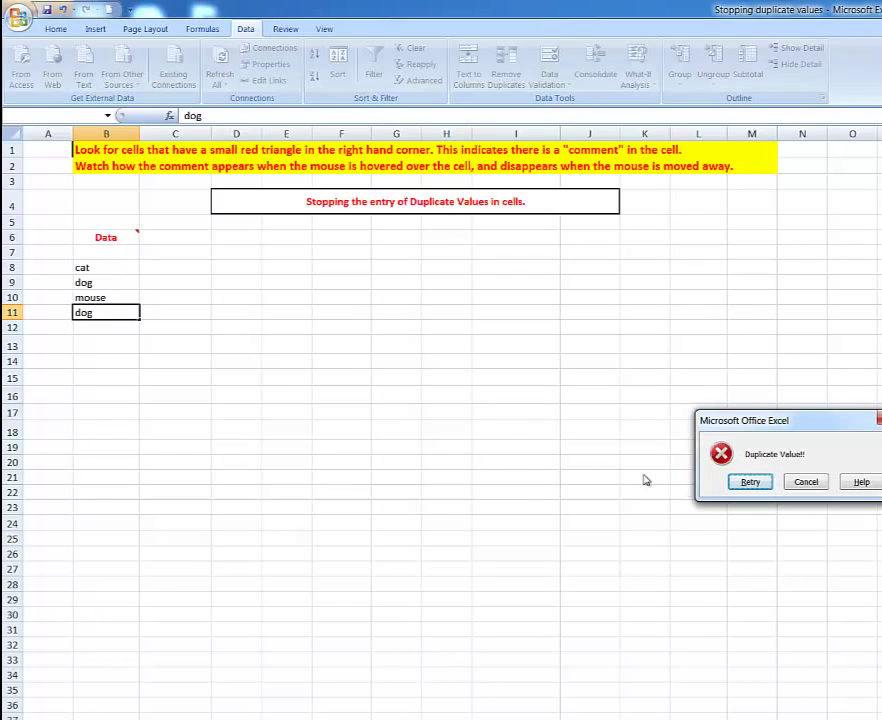
left_click(749, 482)
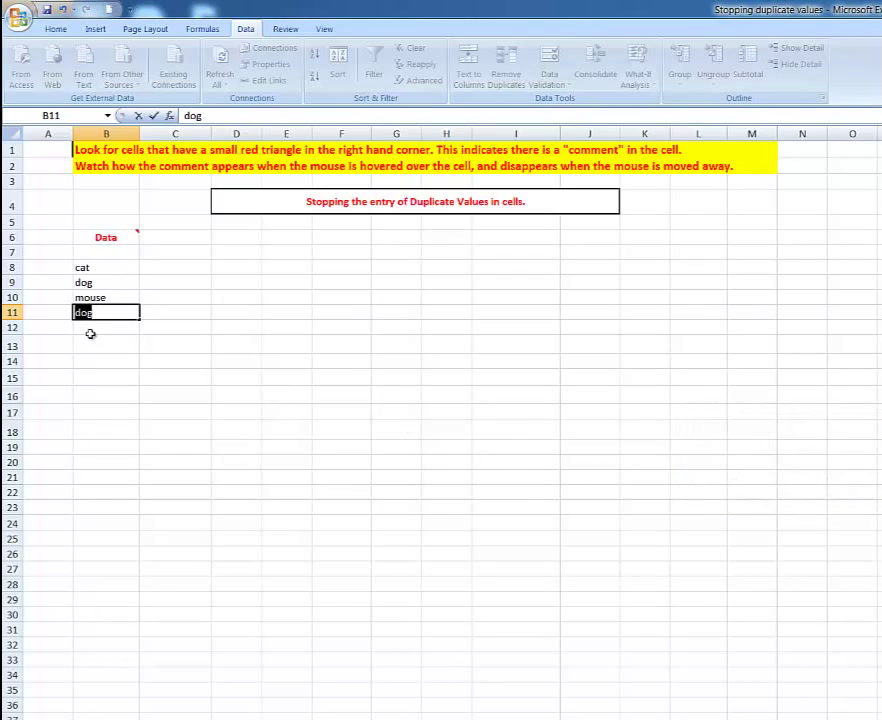
Enter cow in cell B11 and horse in cell B12
type("cow")
key("Return")
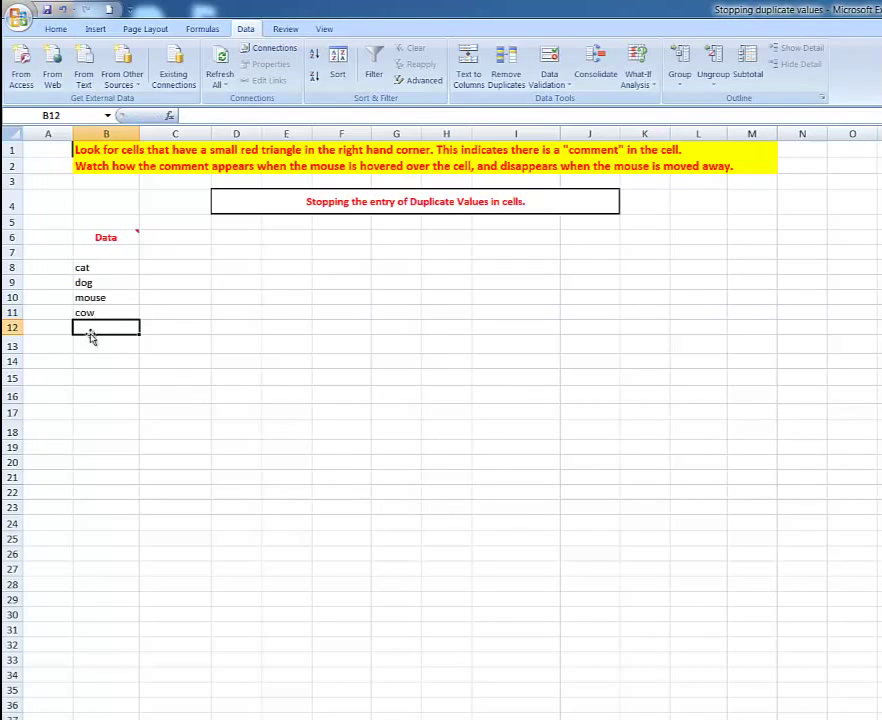
type("horse")
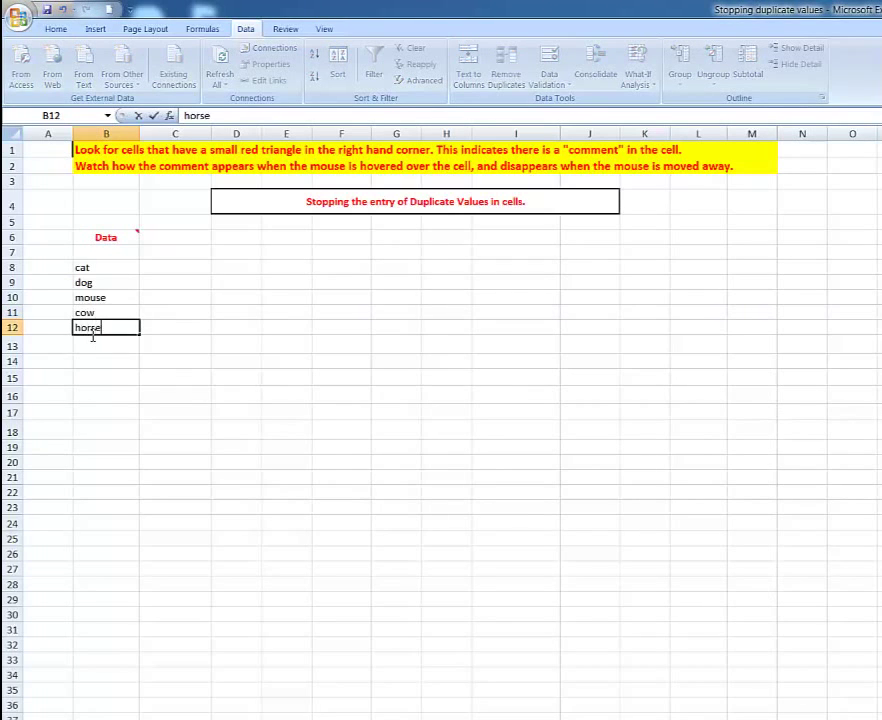
key("Return")
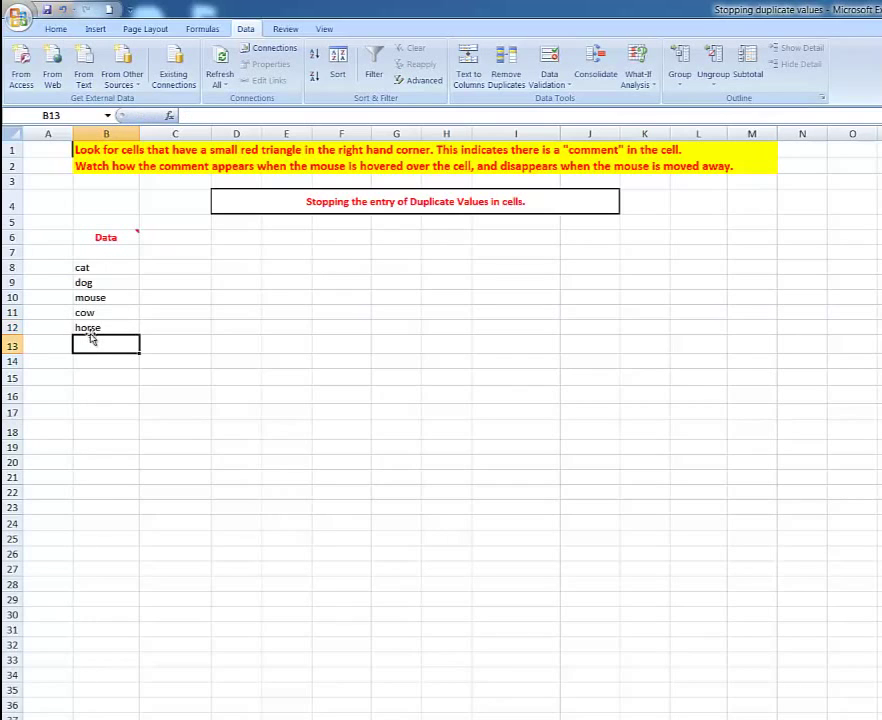
Try to enter a duplicate mouse in cell B13 and replace it with deer
type("mouse")
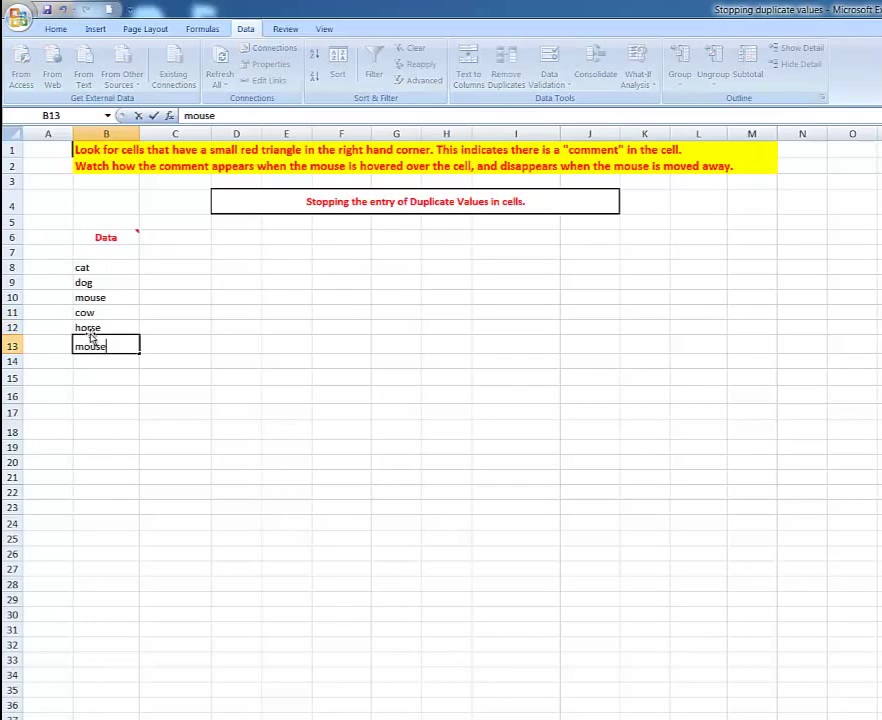
key("Return")
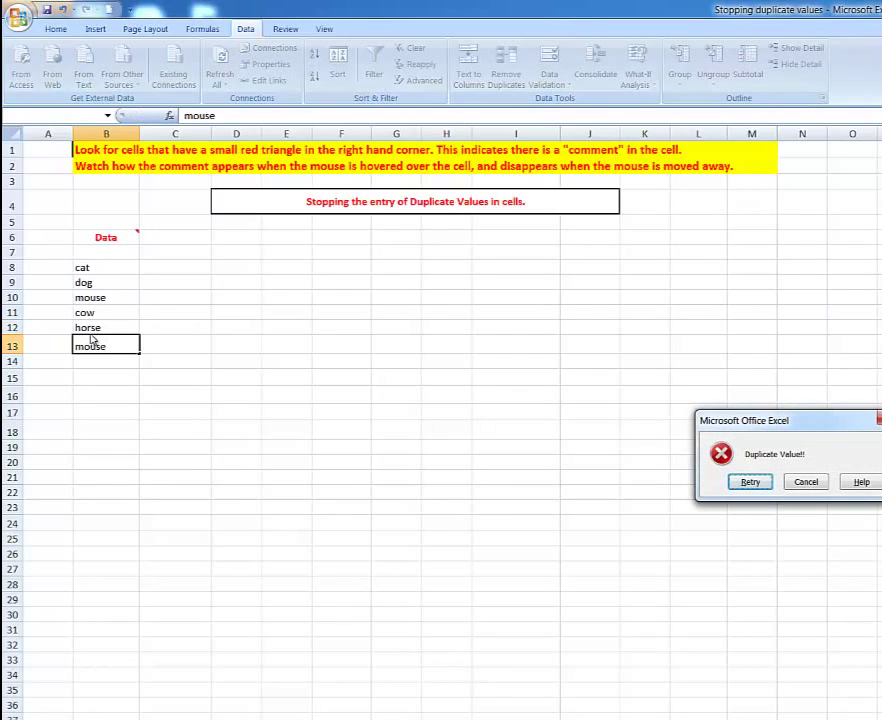
left_click(749, 483)
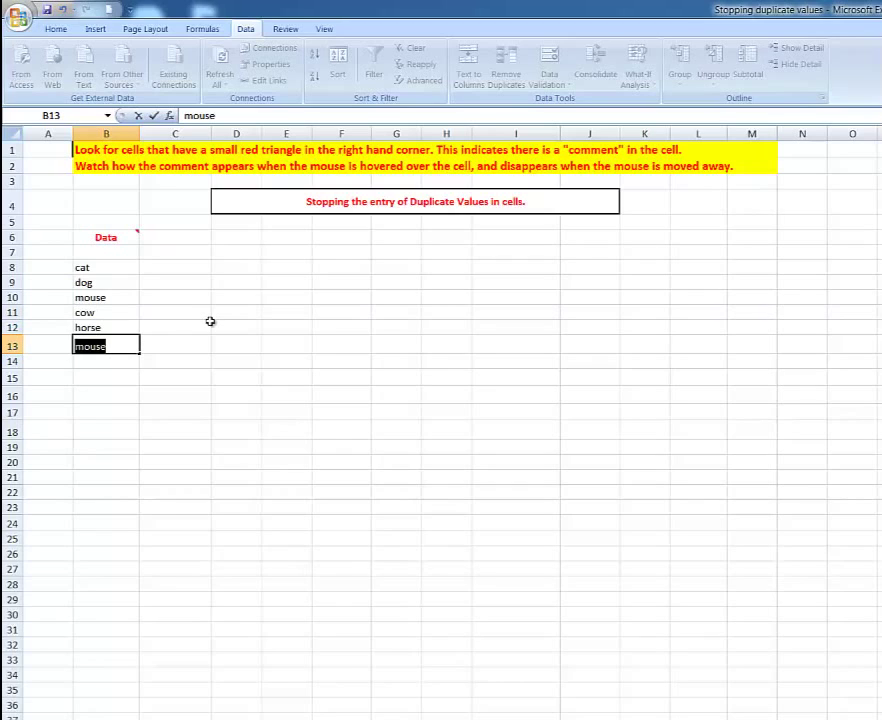
type("deer")
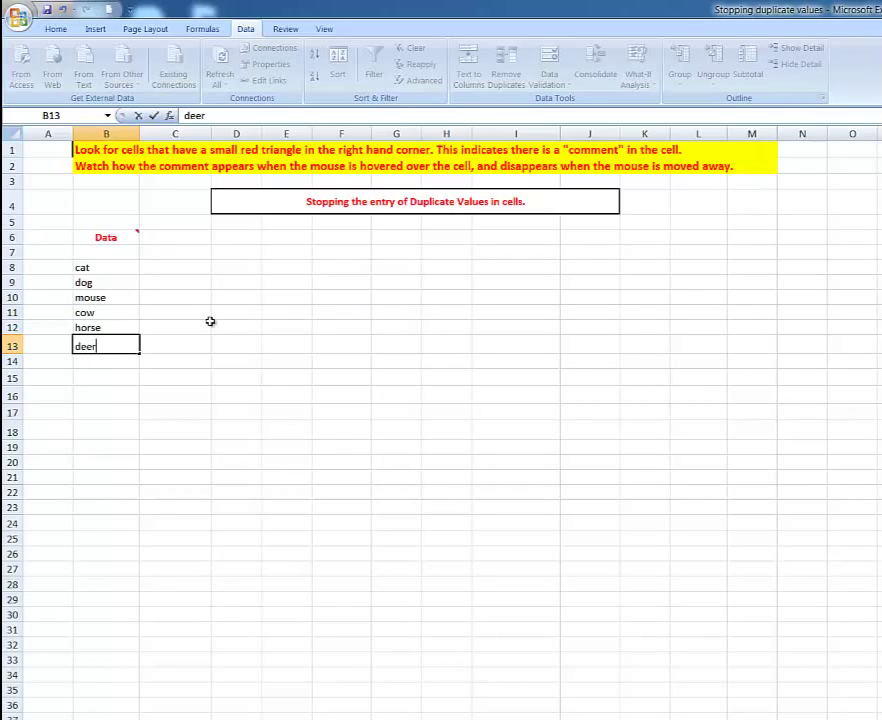
key("Return")
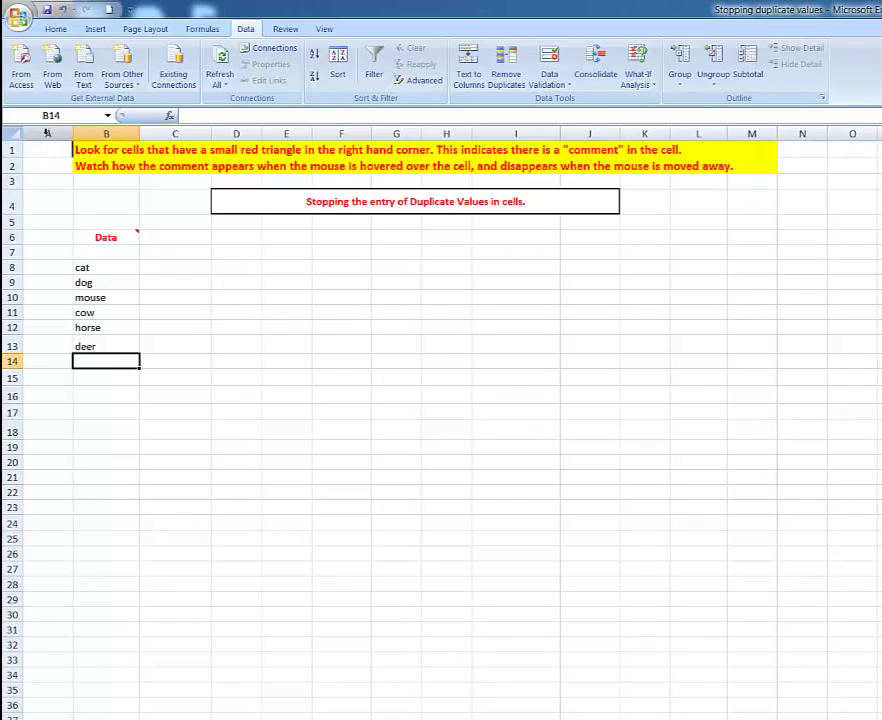
Start a data validation rule for the whole of column A with Custom as the allowed criterion
left_click(46, 133)
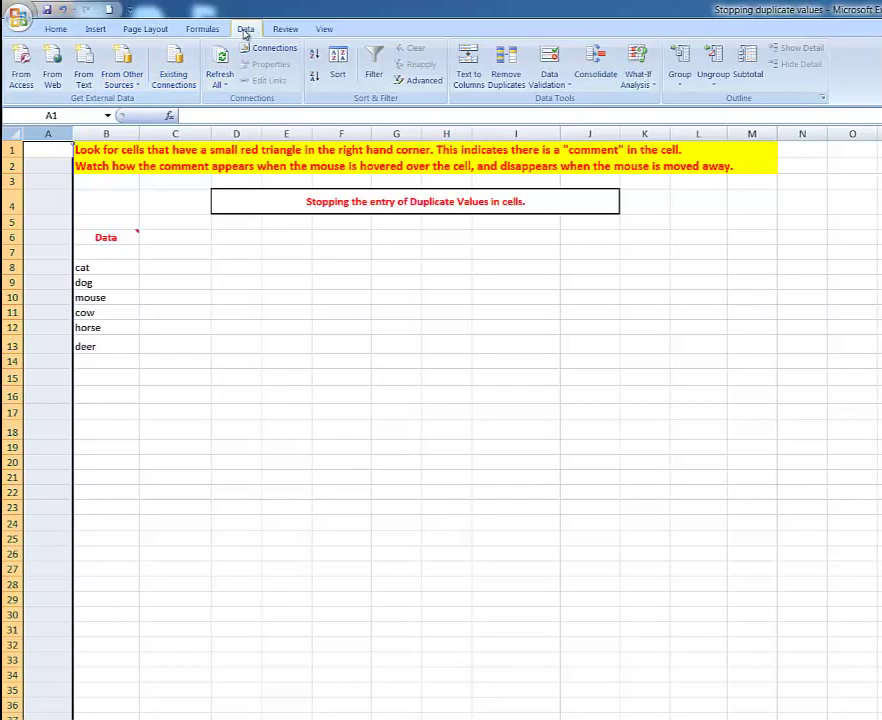
left_click(548, 66)
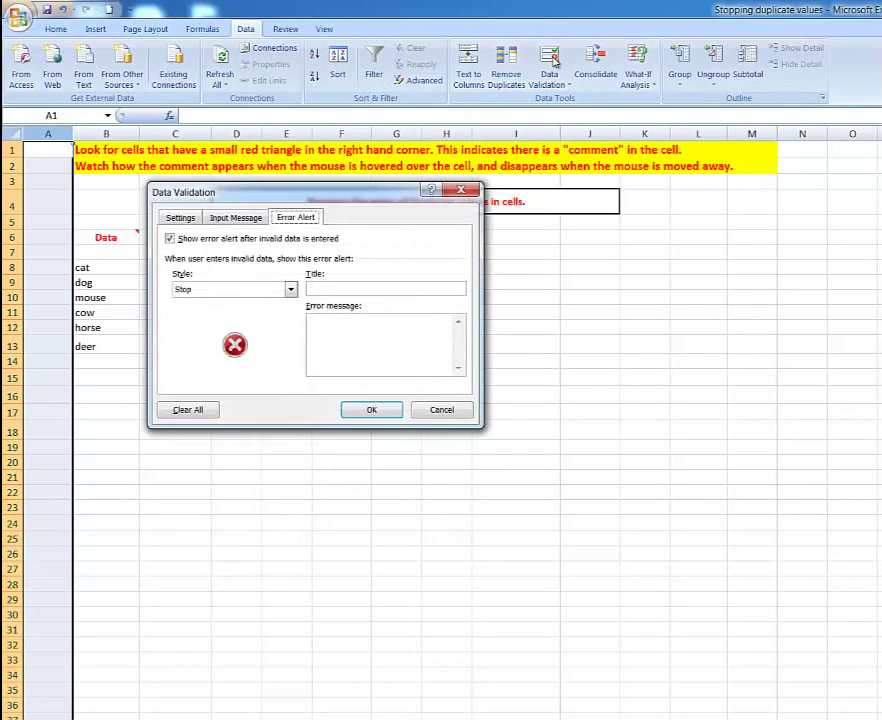
left_click(181, 219)
left_click(276, 268)
left_click(214, 352)
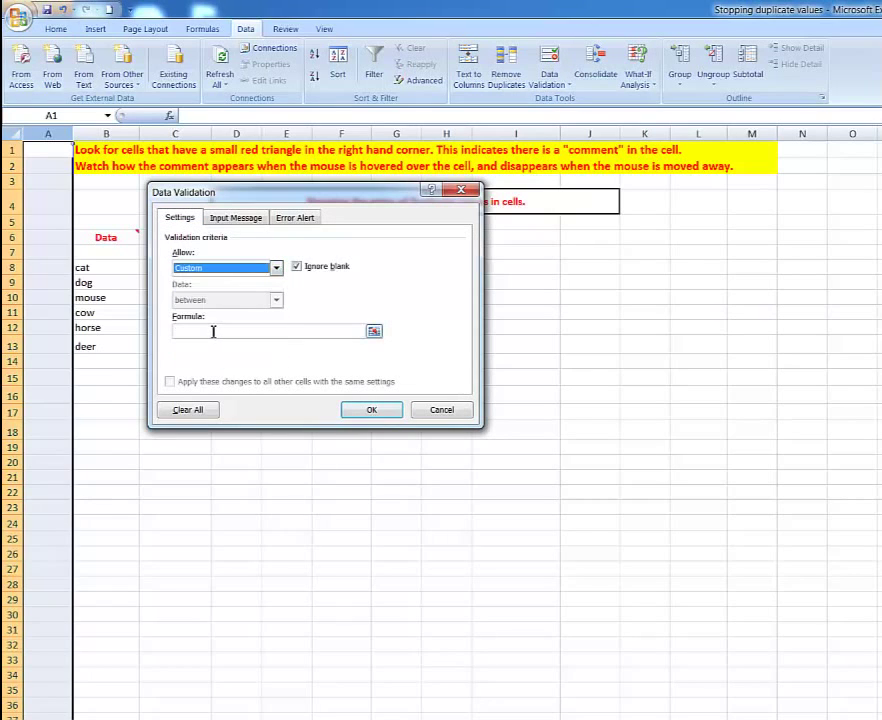
Set column A's custom validation formula to =countif($a:$a,a1)<=1 and apply the rule, leaving the error message blank
left_click(213, 331)
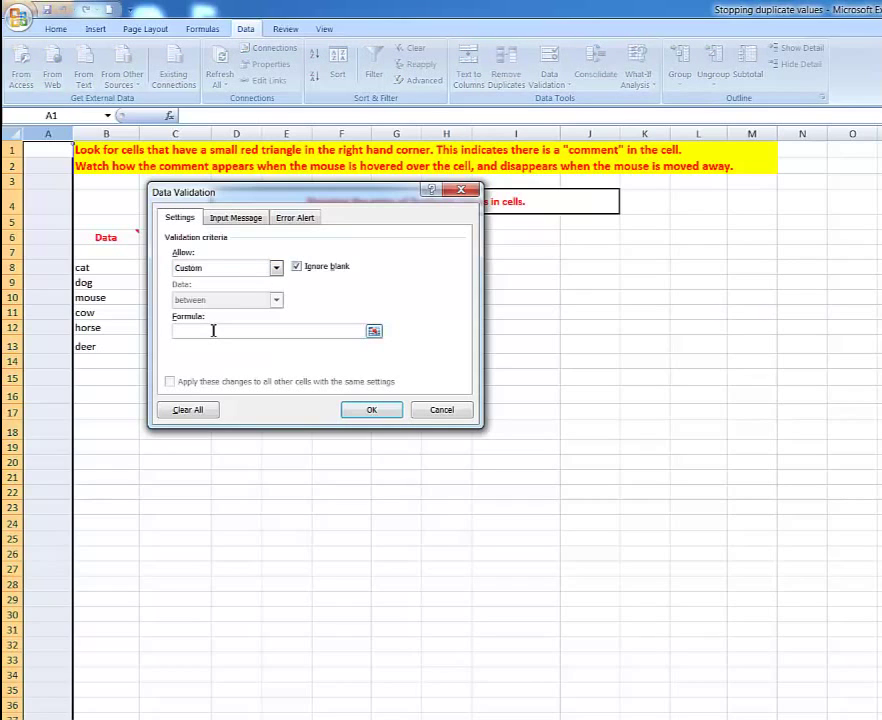
type("=coun")
type("tif")
type("($")
type("a:a:")
type("$a")
type(",a1")
type(")")
type("<")
type("=1")
left_click(302, 218)
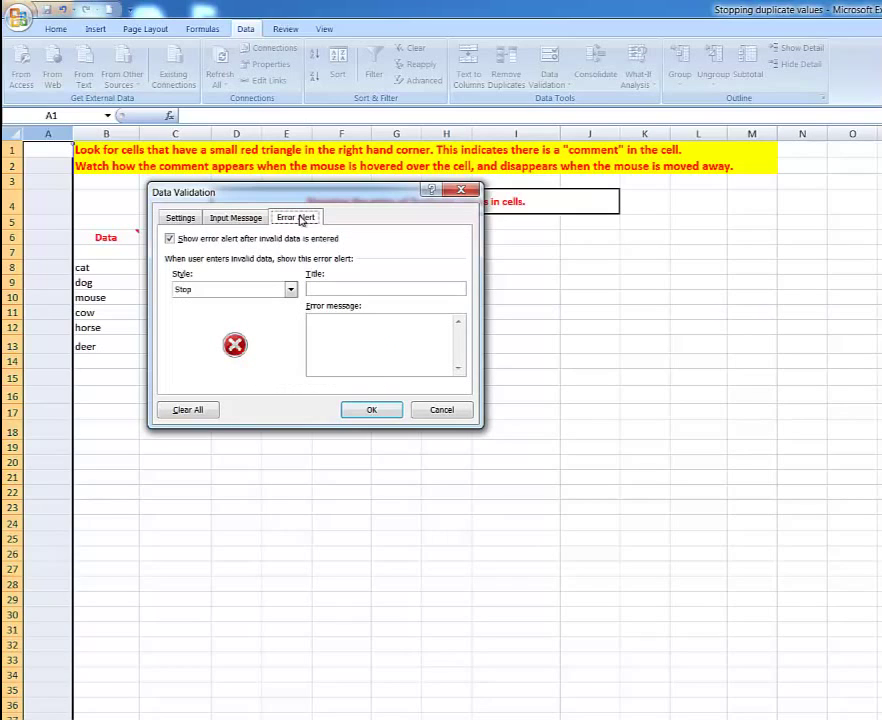
left_click(369, 413)
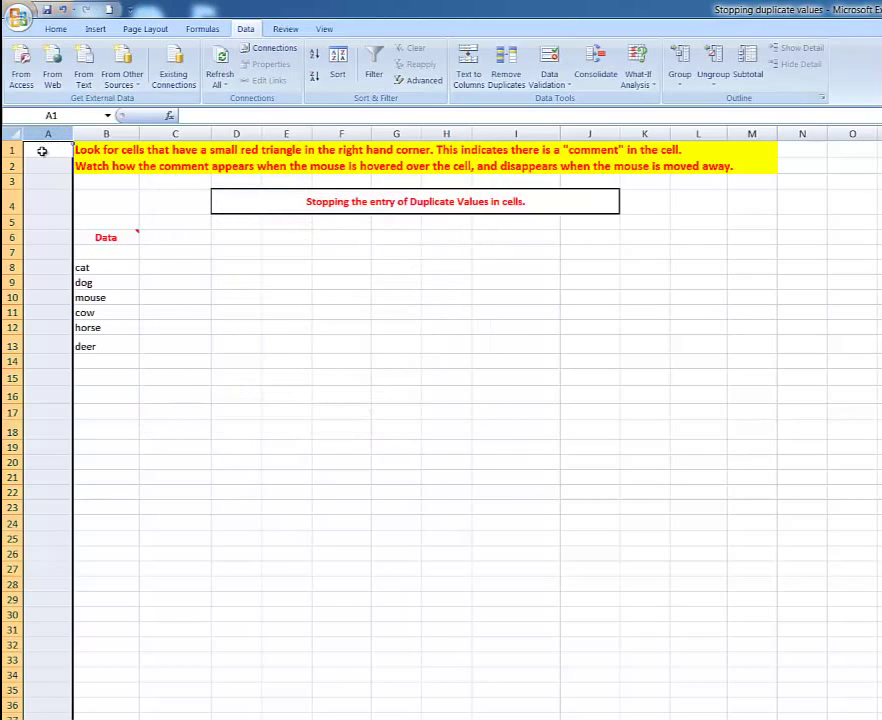
Enter 123 in cell A1 and 456 in cell A2
left_click(39, 148)
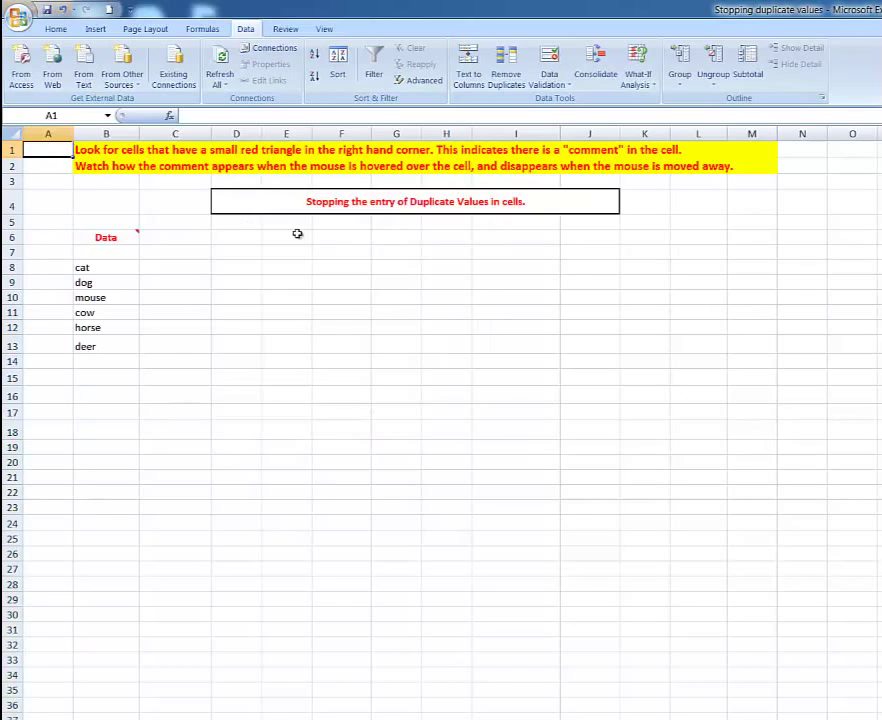
type("123")
key("Return")
type("456")
key("Return")
Try to enter a duplicate 123 in cell A3 and cancel the entry
type("123")
key("Return")
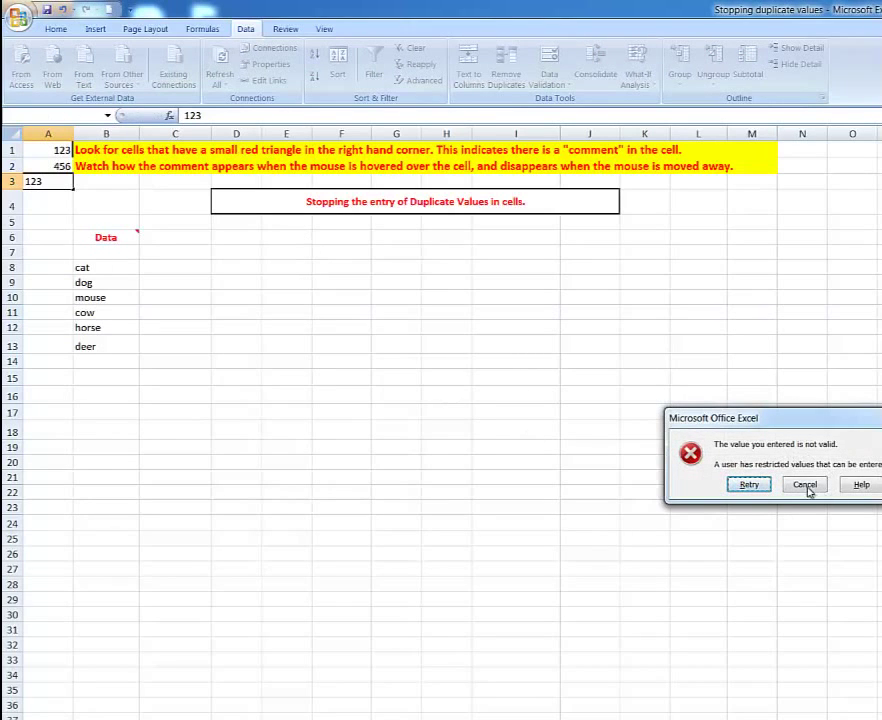
left_click(805, 485)
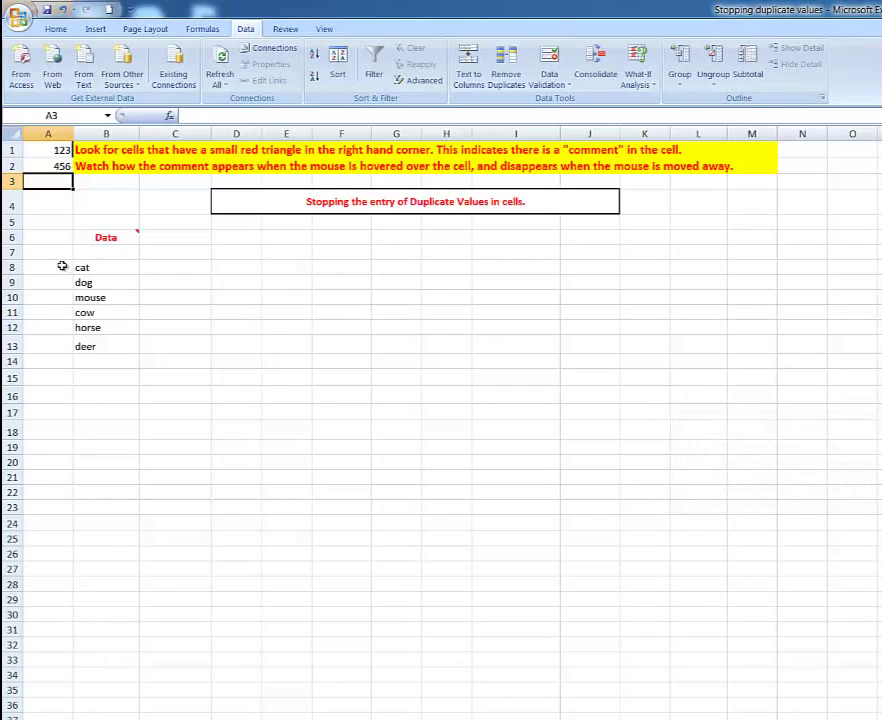